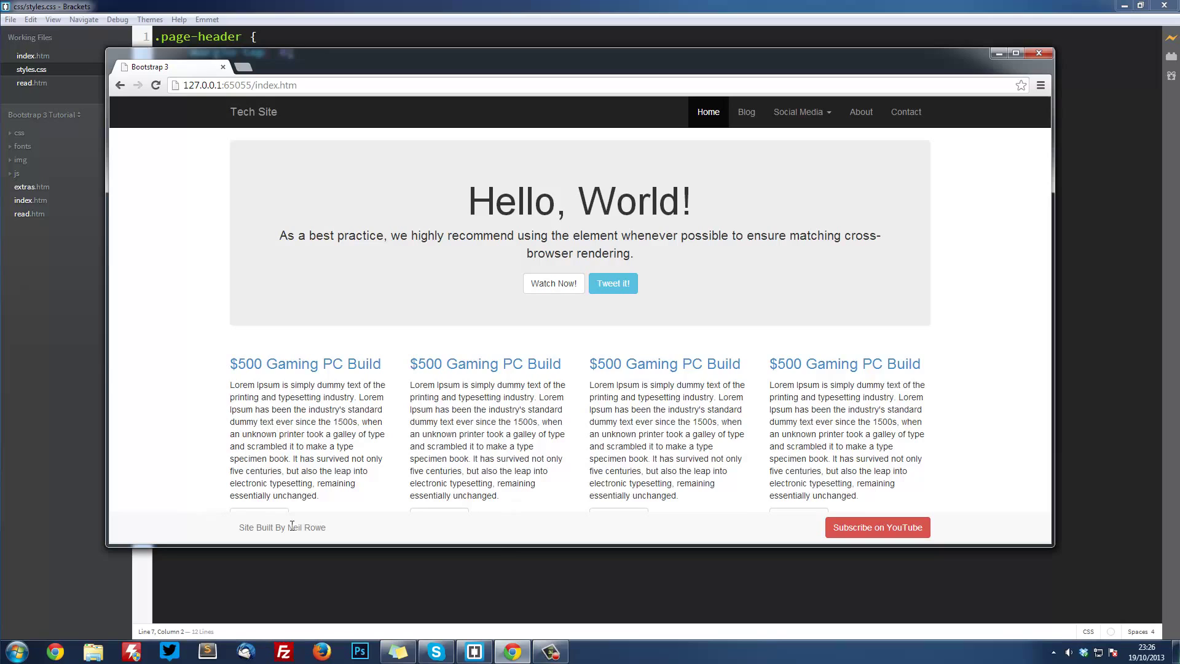
Highlight the column text hidden under the sticky footer, then minimise Chrome.
mouse_move(210, 518)
left_mouse_down()
mouse_move(672, 531)
mouse_move(663, 475)
left_mouse_up()
left_click(673, 531)
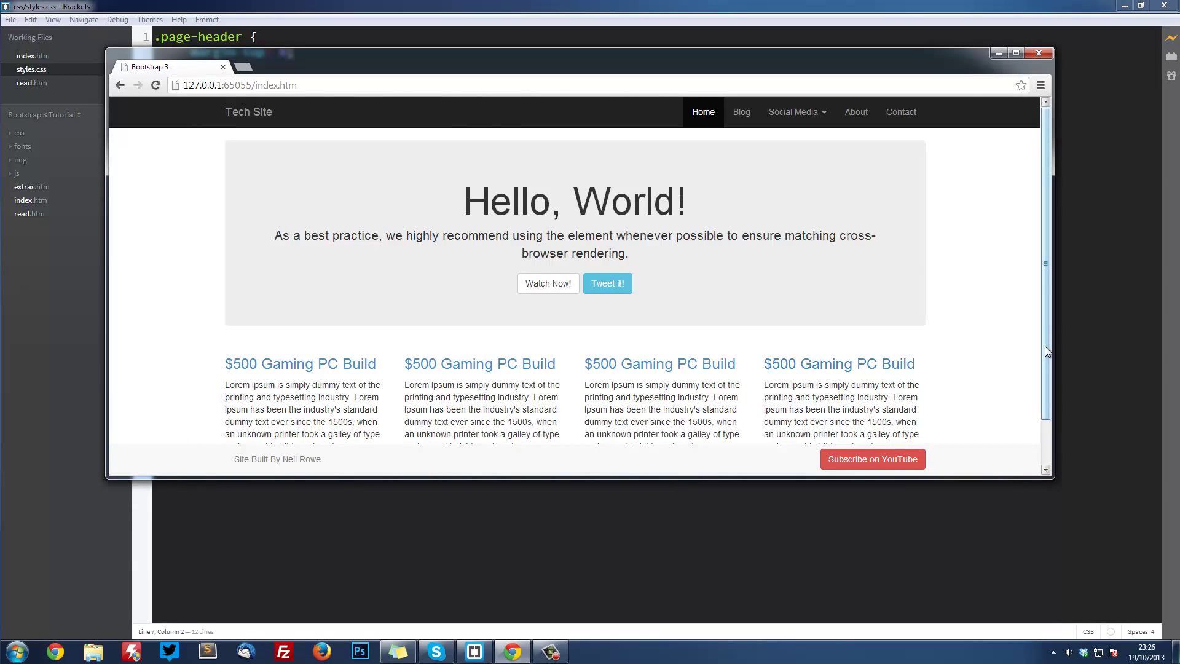
left_click_drag(1042, 268, 1011, 395)
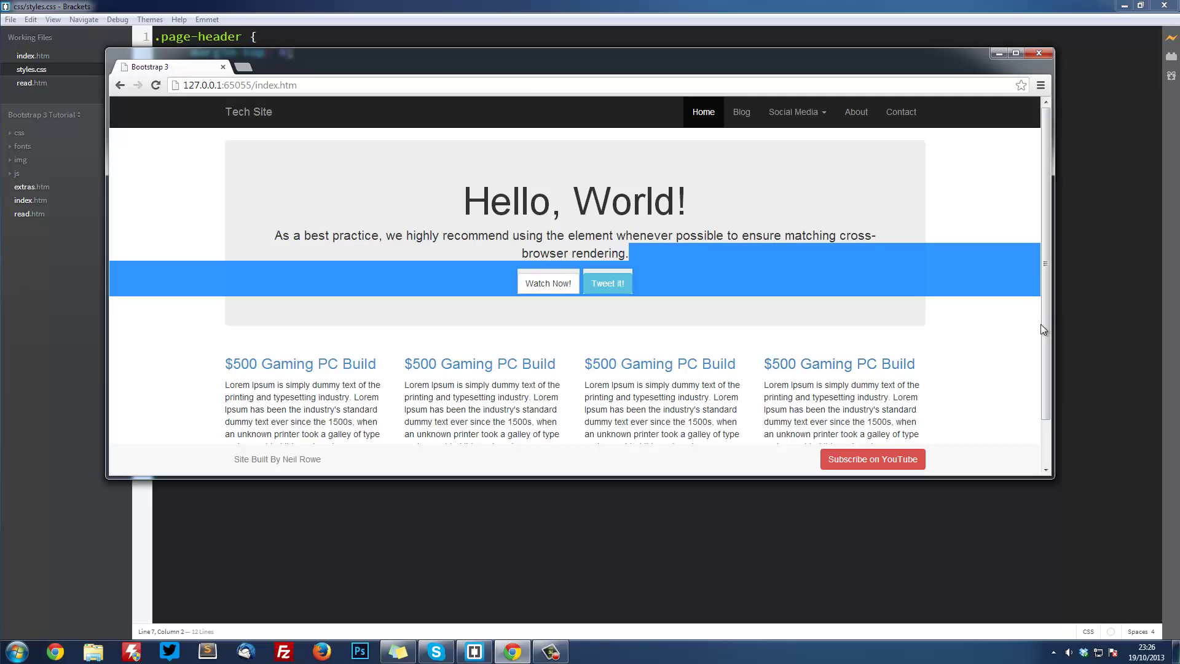
left_click(866, 418)
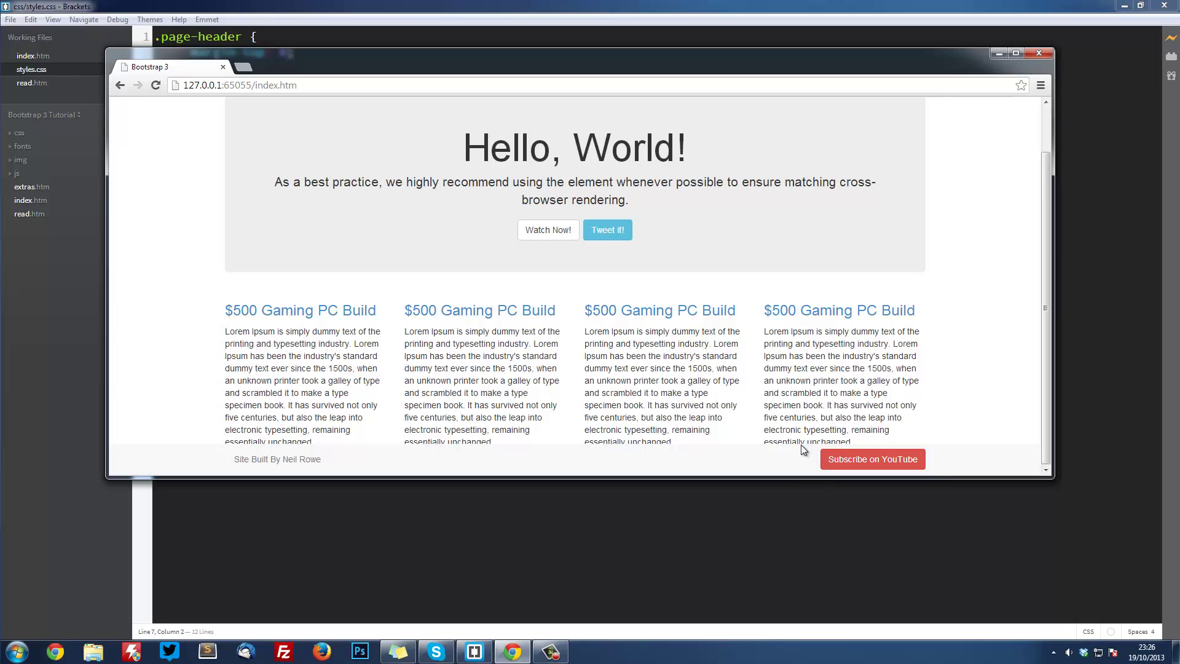
left_click_drag(1050, 263, 1047, 224)
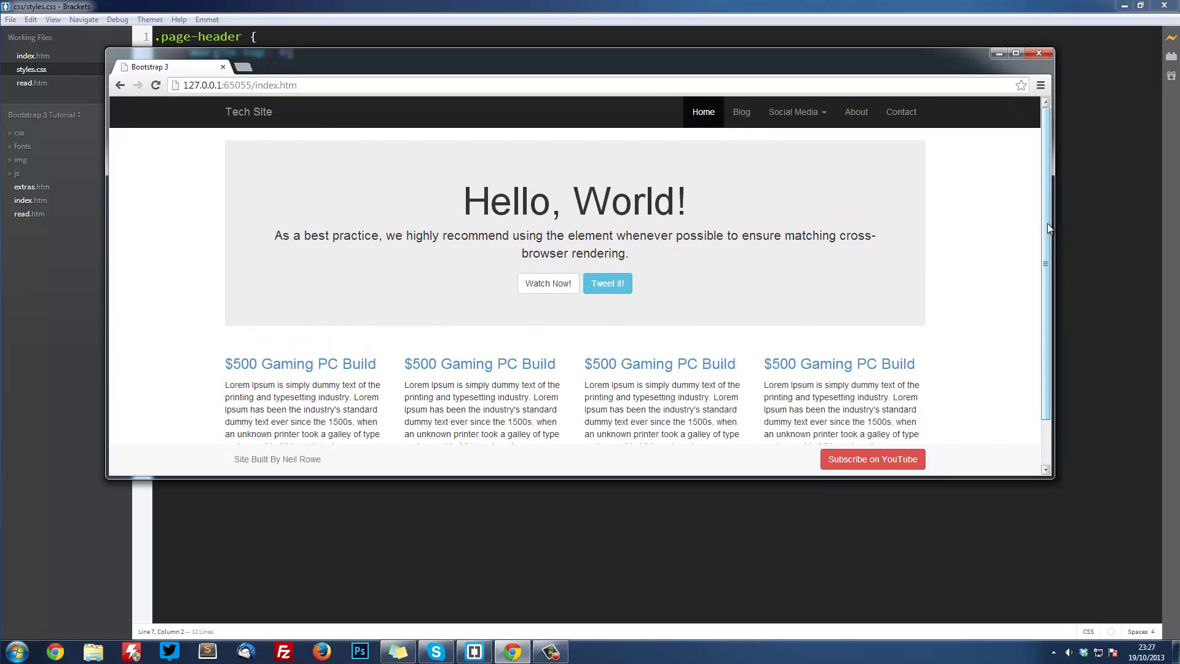
left_click(1067, 216)
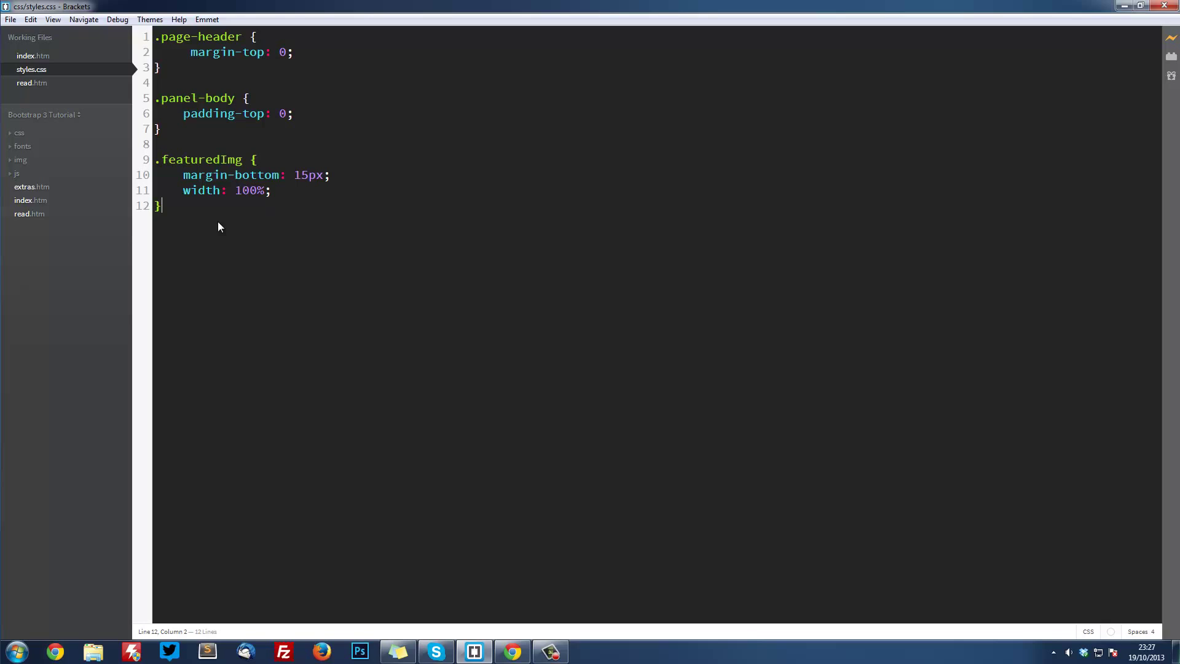
Add, then remove, trailing blank lines after the existing styles.css rules.
key("Return")
key("Return")
mouse_move(254, 214)
left_mouse_down()
mouse_move(145, 33)
mouse_move(194, 98)
left_mouse_up()
left_click(204, 233)
key("BackSpace")
key("BackSpace")
Insert body { margin-bottom: 80px; } above the first rule and save styles.css.
left_click(156, 36)
key("Return")
key("Return")
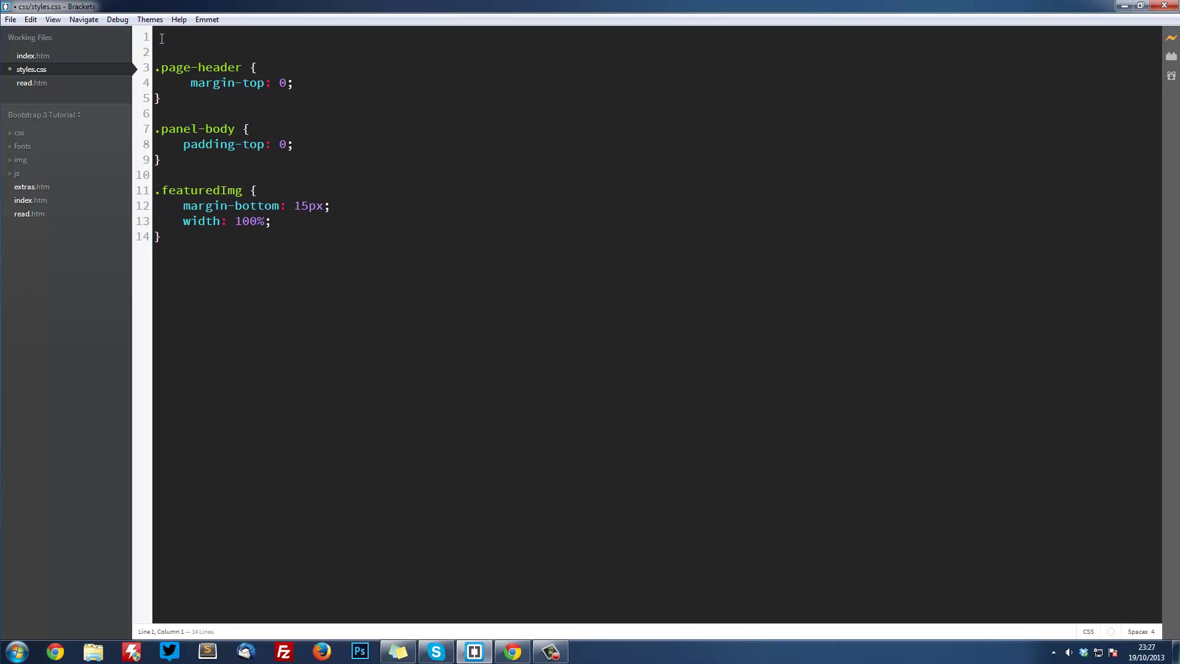
type("body {")
key("Return")
key("Return")
type("}")
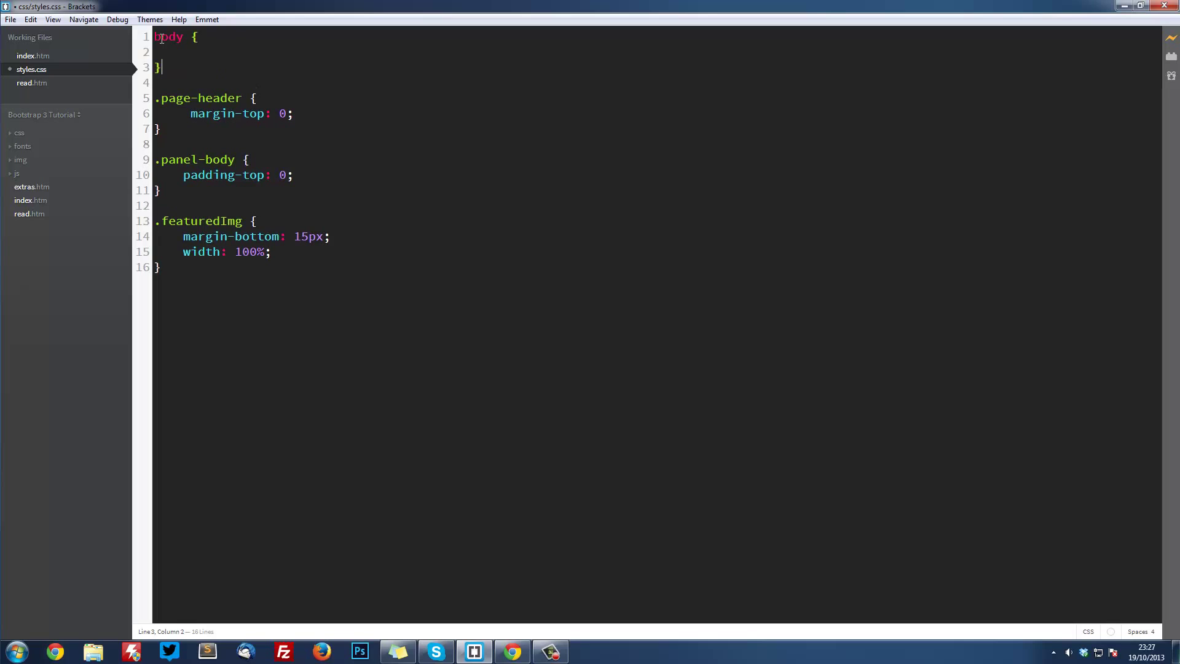
key("Up")
key("ctrl+s")
type("margin-b")
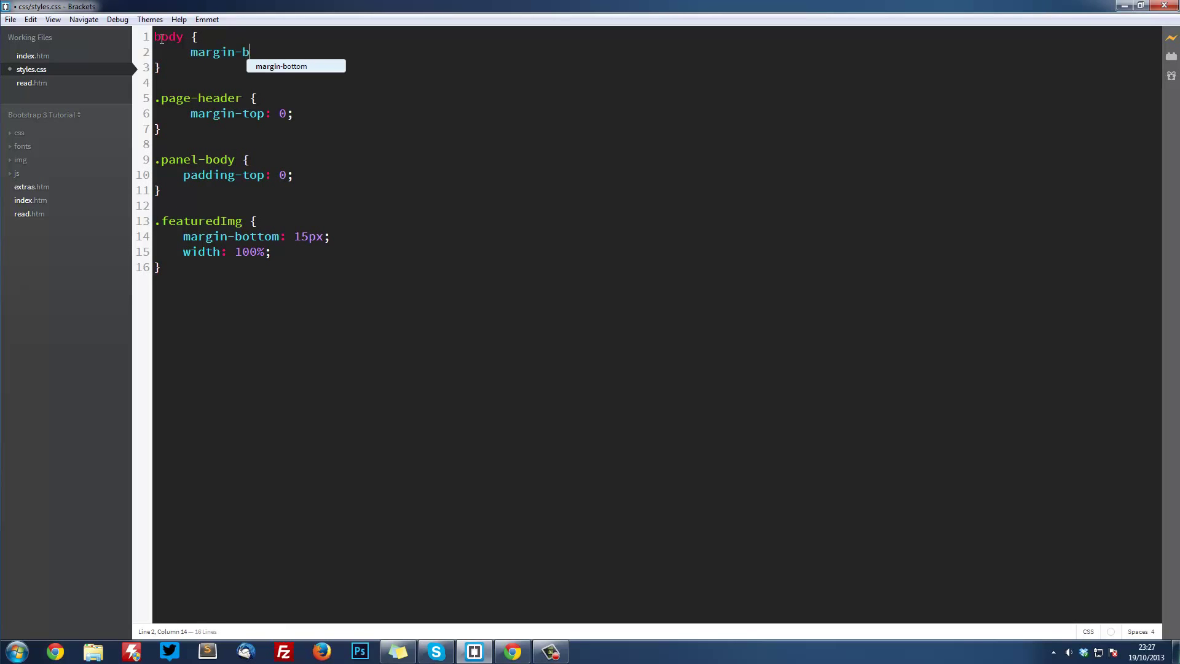
type("ottom: ")
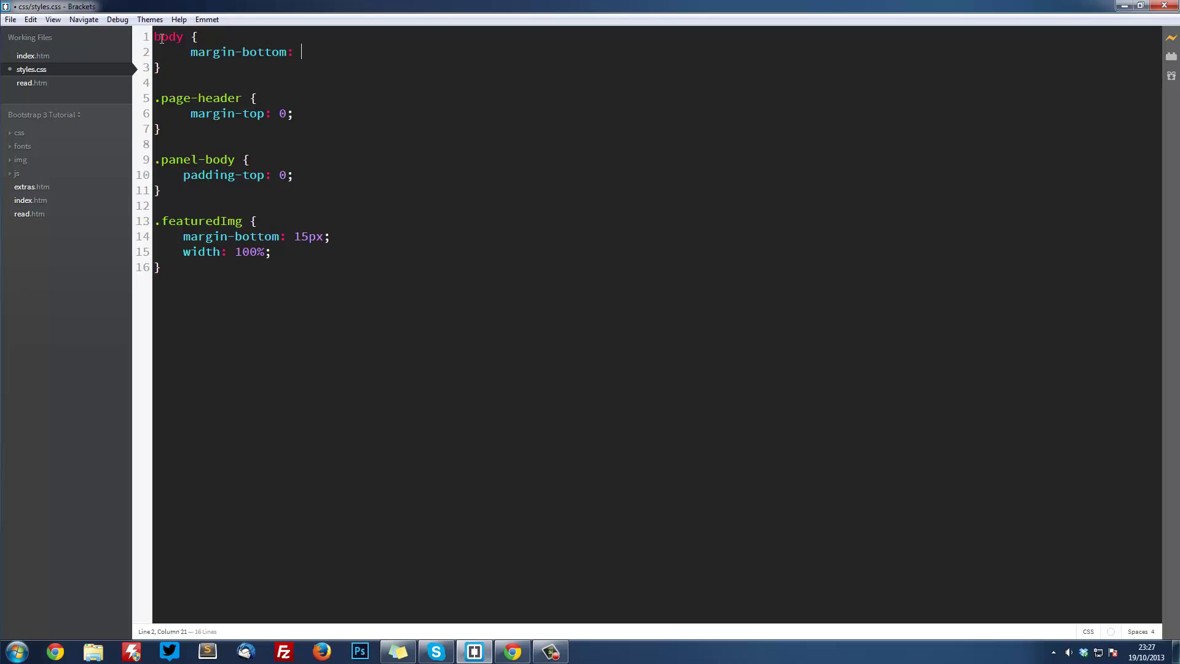
type("80px;")
key("ctrl+s")
Bring back the Chrome preview, then maximise and restore its window.
left_click(513, 652)
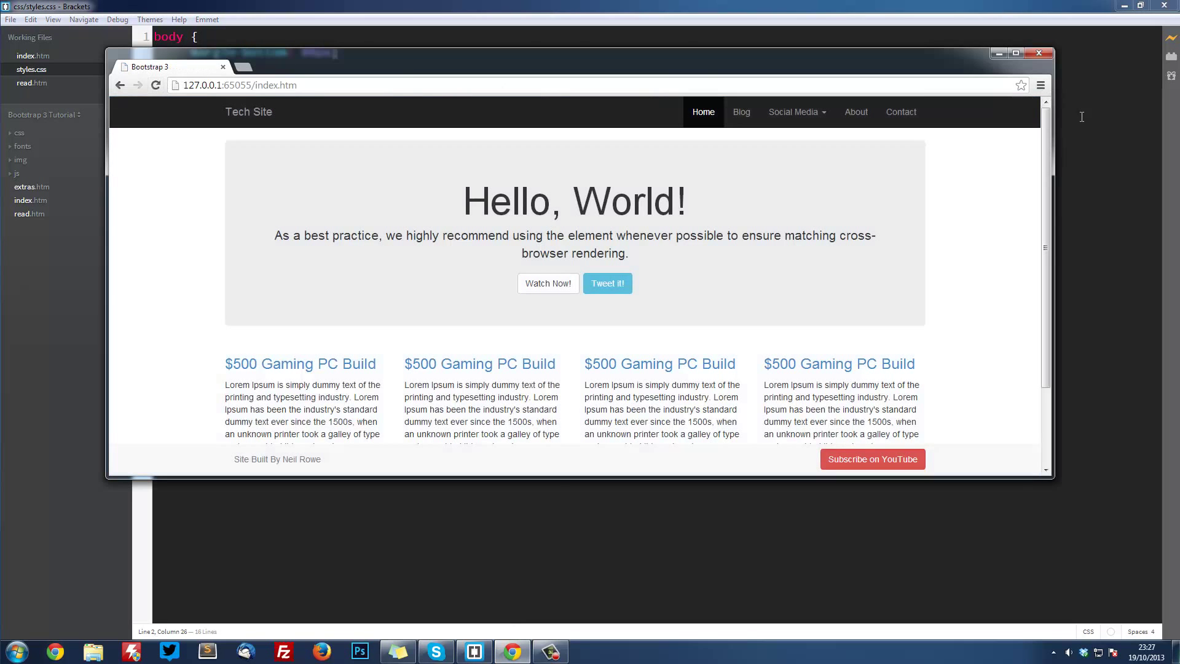
left_click_drag(1044, 150, 1046, 314)
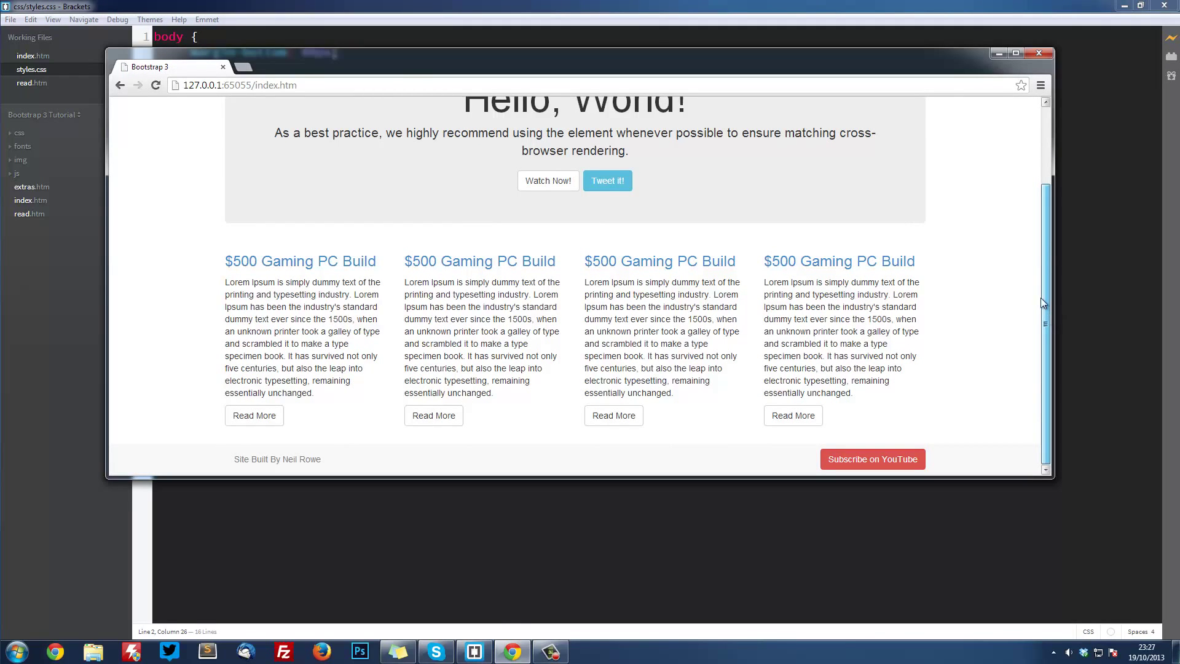
mouse_move(1046, 314)
left_mouse_down()
mouse_move(1040, 231)
mouse_move(1044, 277)
left_mouse_up()
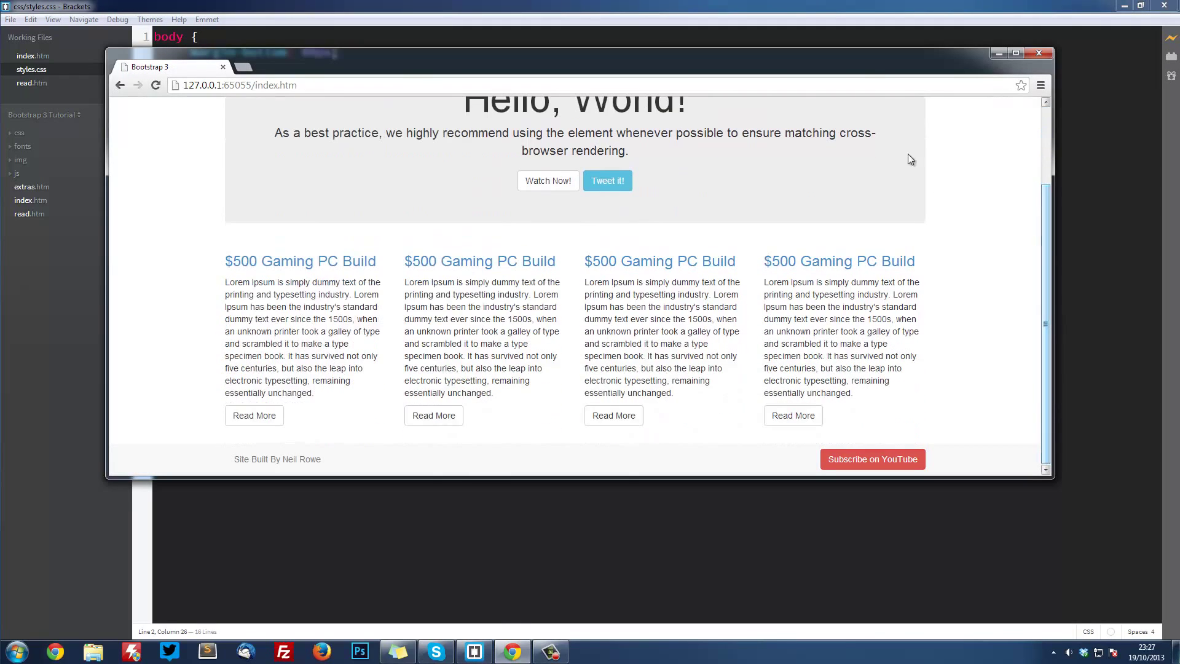
double_click(858, 66)
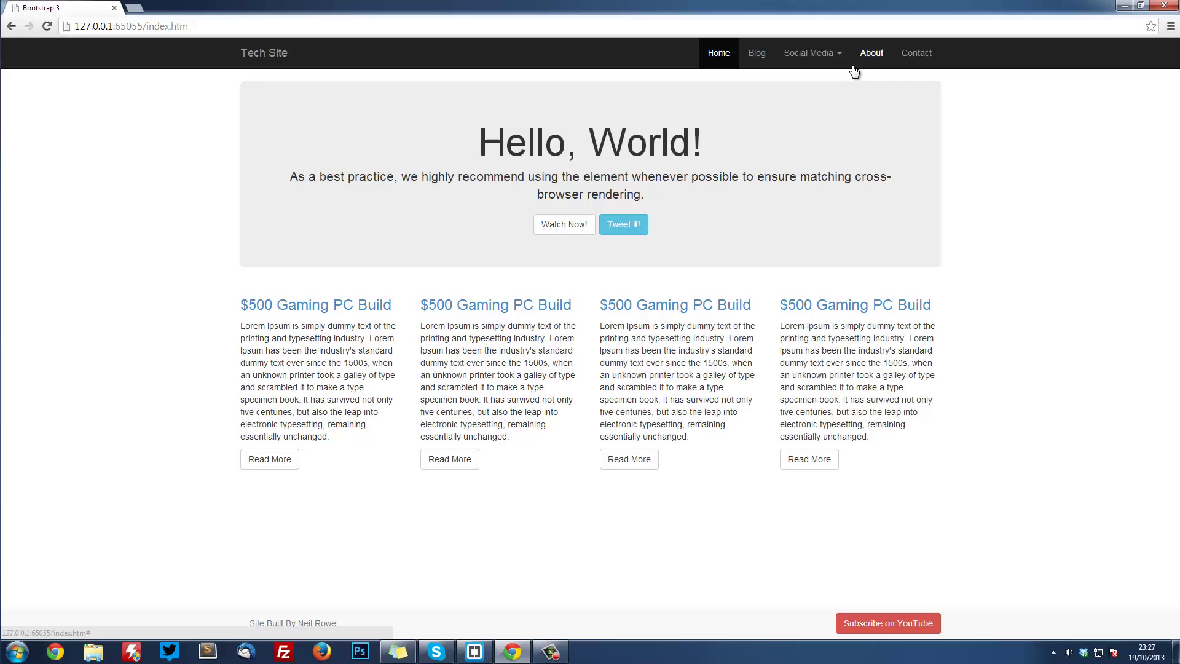
double_click(813, 9)
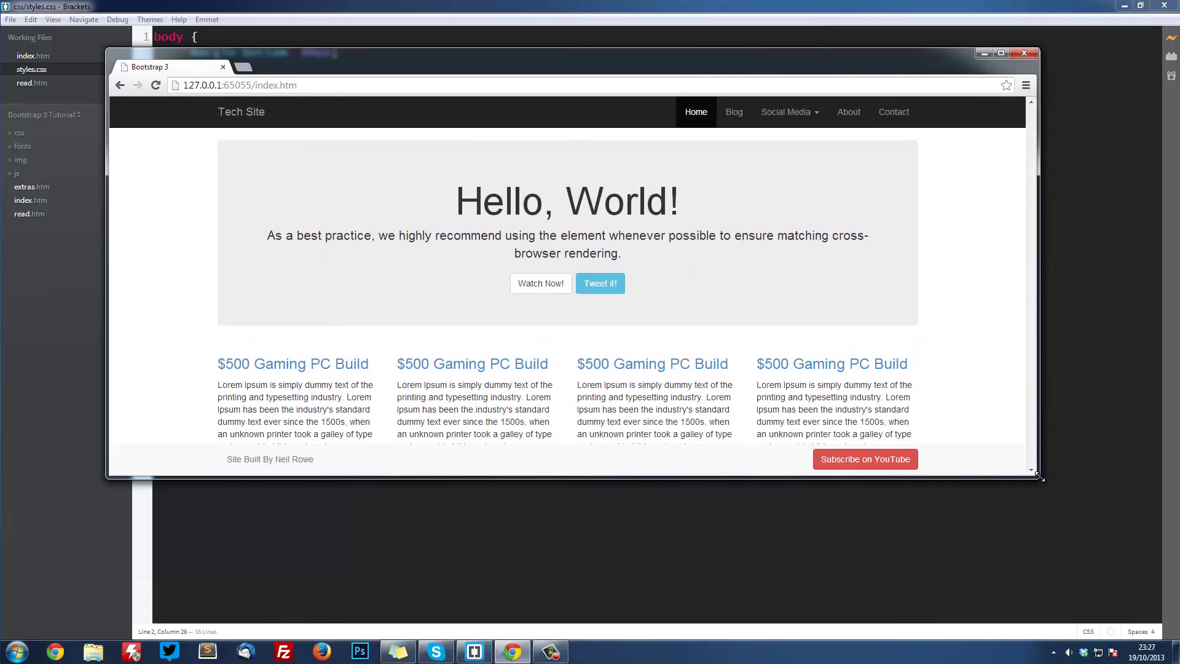
Drag Chrome's right edge inward for the mobile layout and expand the hamburger menu.
left_click_drag(1045, 277, 413, 381)
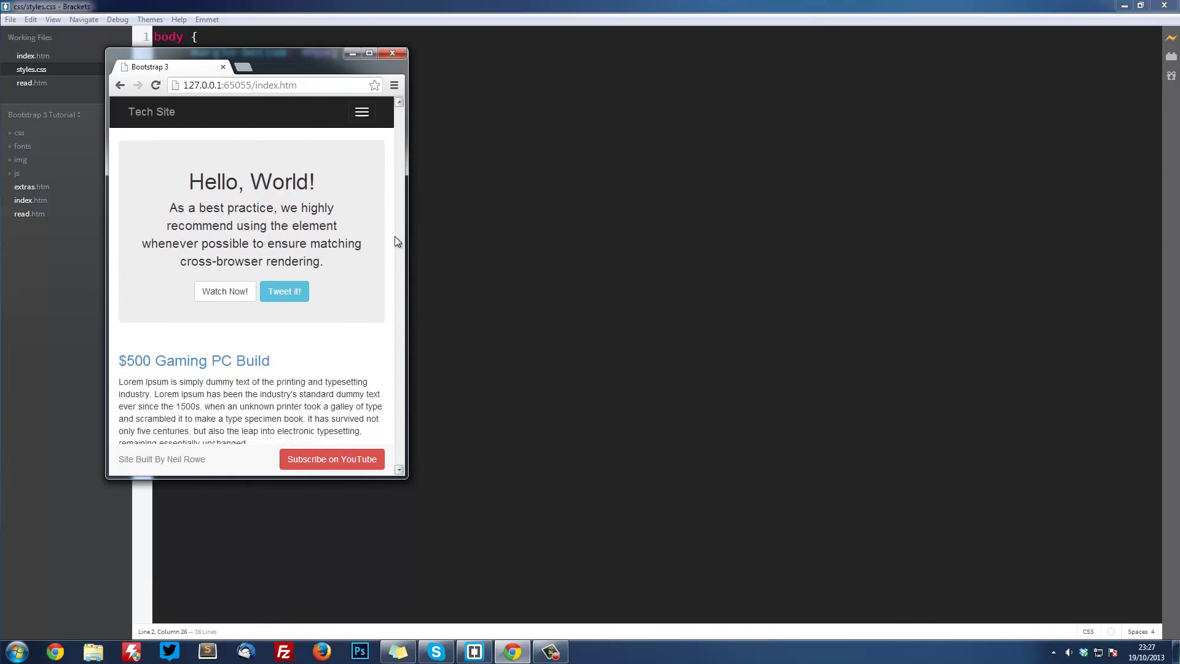
mouse_move(398, 201)
left_mouse_down()
mouse_move(402, 409)
mouse_move(399, 145)
left_mouse_up()
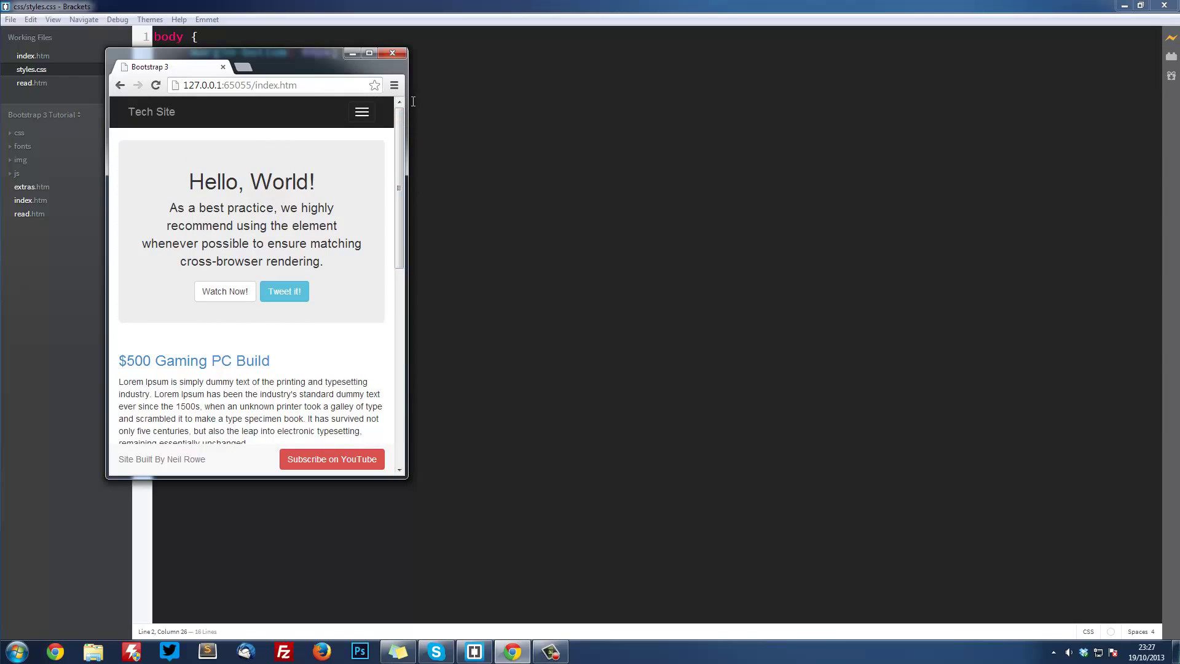
left_click(362, 113)
left_click_drag(398, 130, 402, 158)
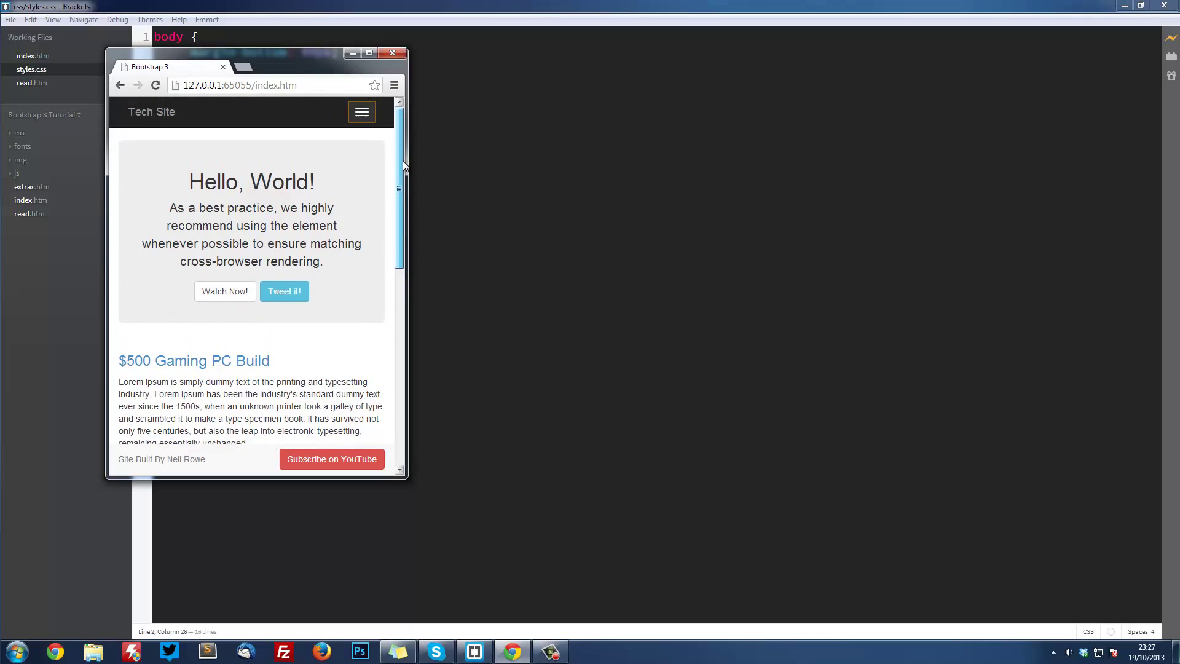